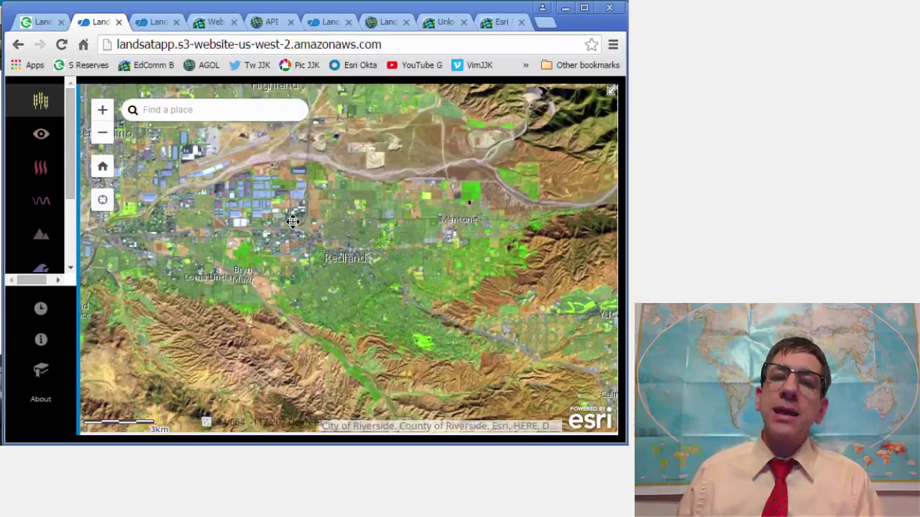
Step: Zoom the Landsat Thematic Bands map in on the Redlands area imagery
scroll(326, 291, up, 2)
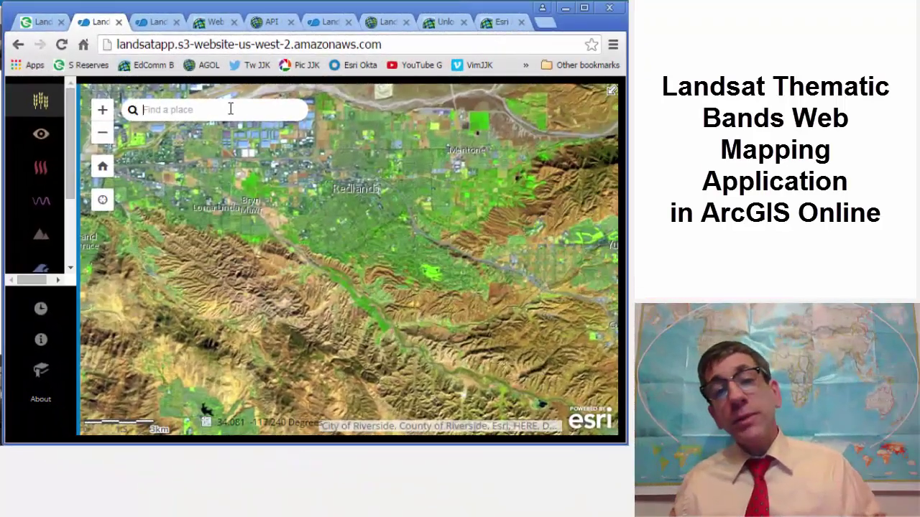
Step: Search for 'houston, texas' and frame Houston with Galveston Bay to its southeast
click(230, 110)
text(houston, texas)
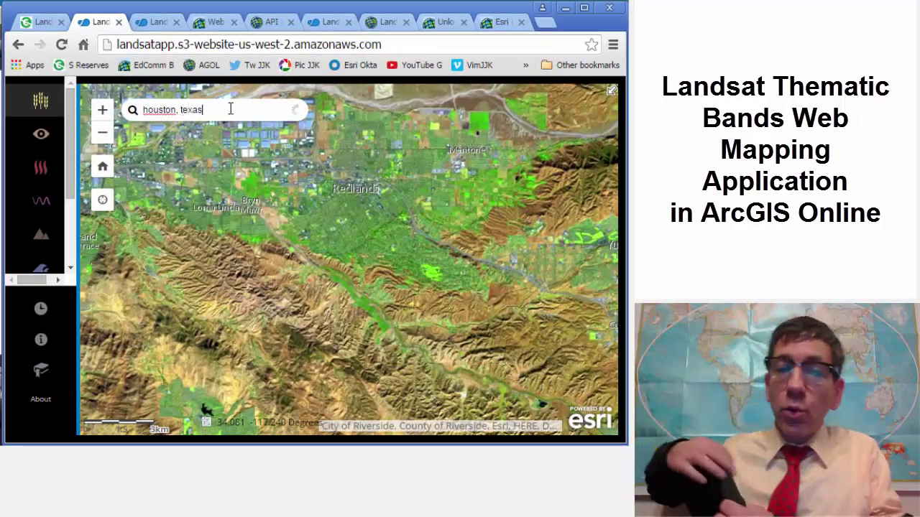
key(Return)
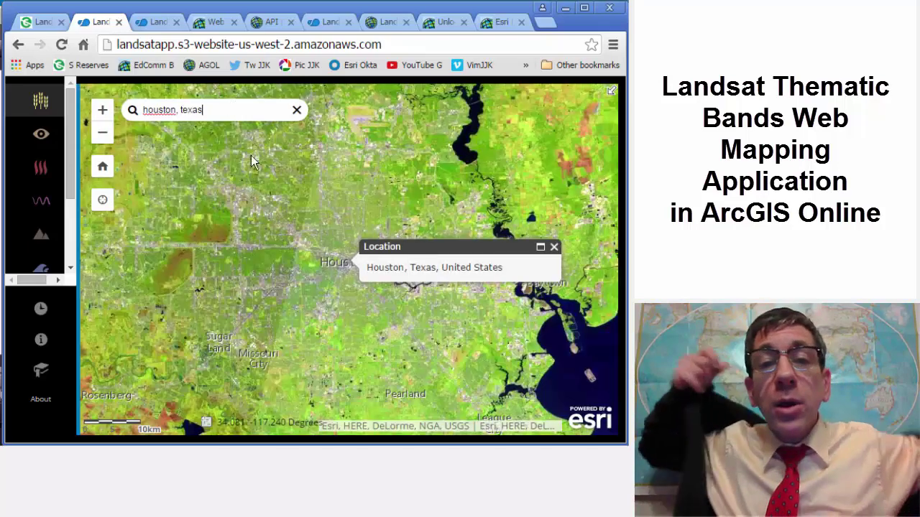
drag(427, 363, 289, 266)
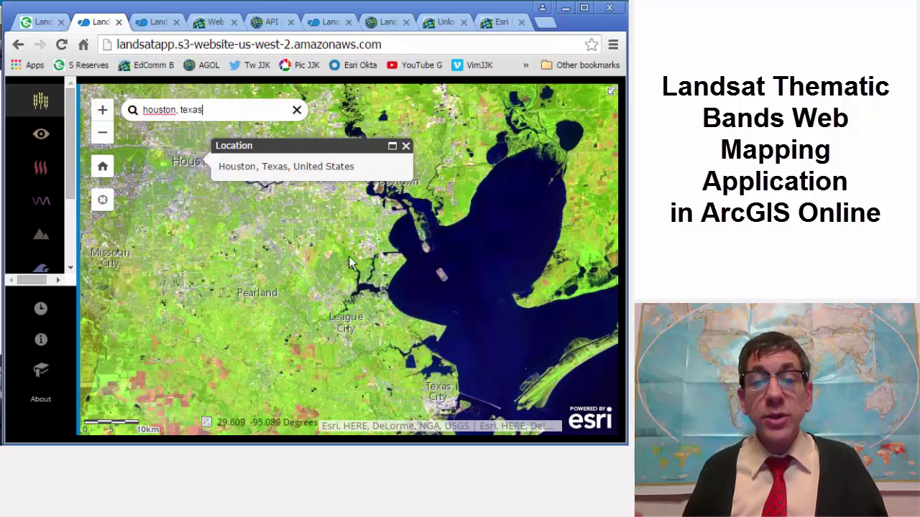
drag(349, 256, 301, 301)
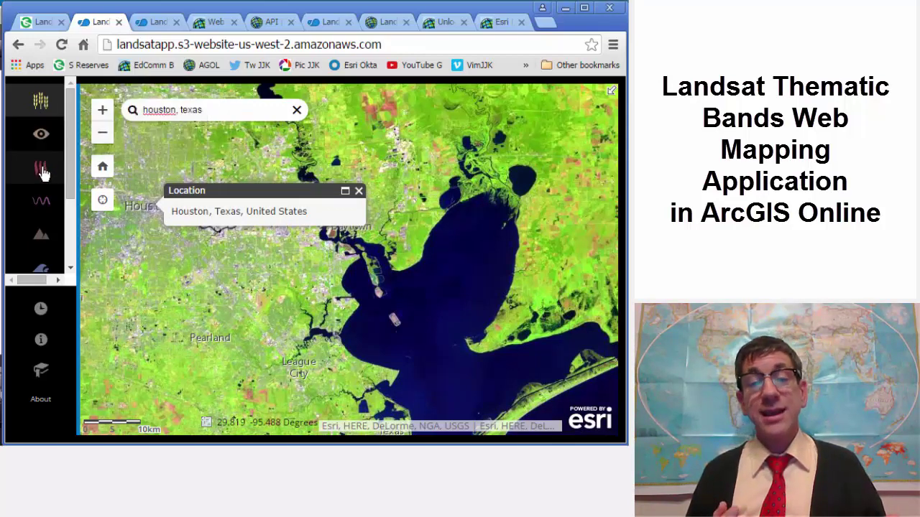
Step: Cycle Houston's imagery through Agriculture, Natural Color, Color Infrared, then SWIR renderings
click(43, 109)
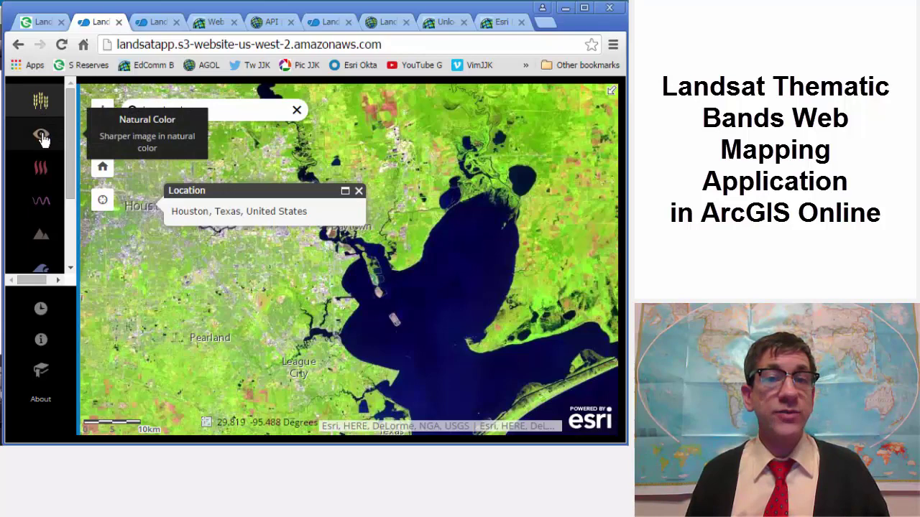
click(44, 138)
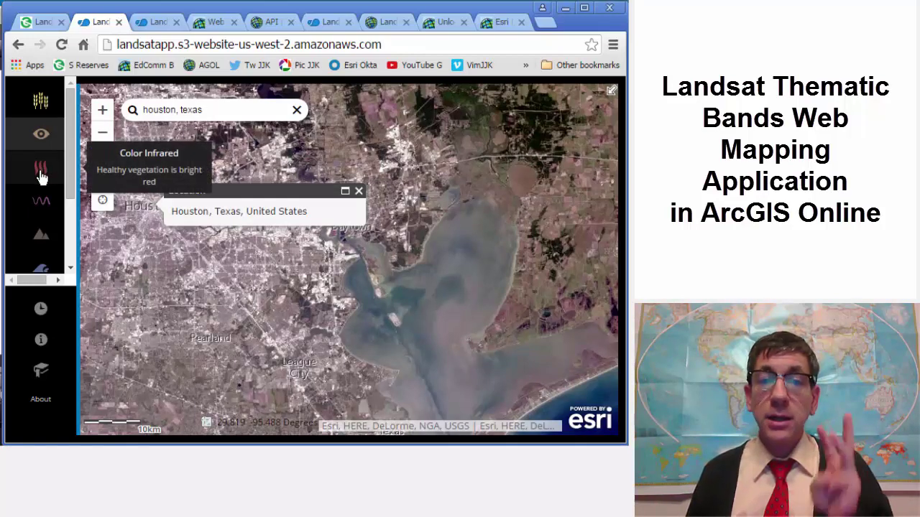
click(41, 175)
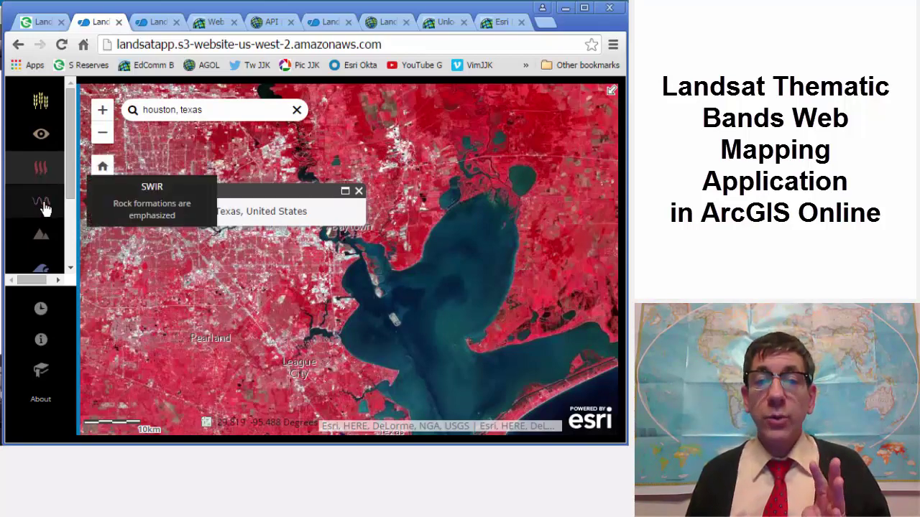
click(44, 207)
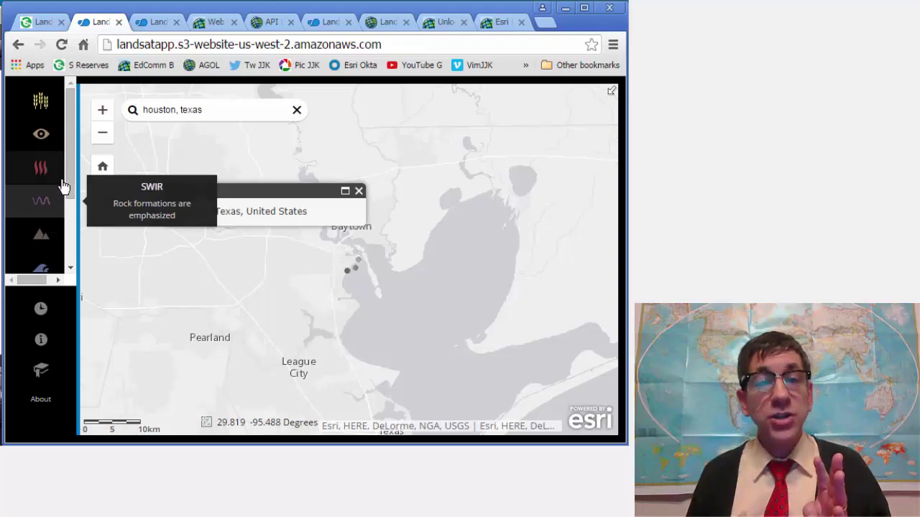
Step: Step through the Geology, Bathymetric, Panchromatic and Vegetation Index renderings, ending on Moisture Index
scroll(71, 171, down, 3)
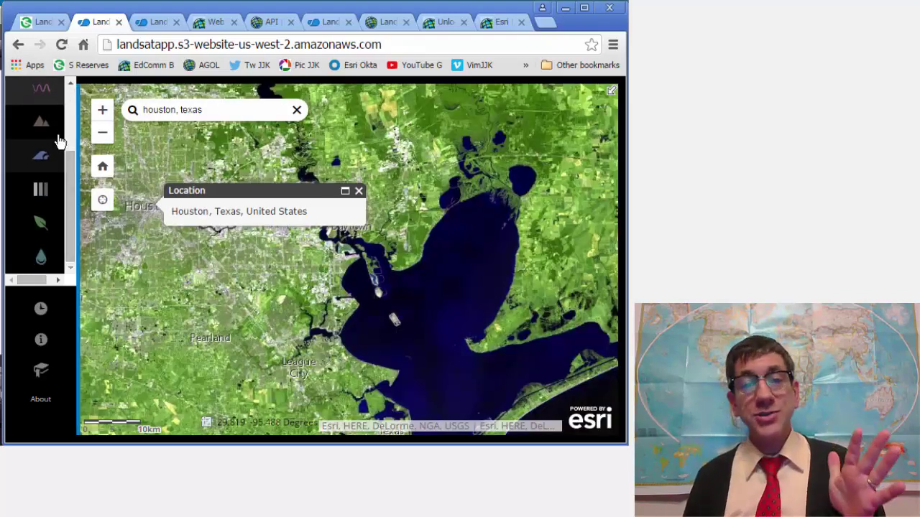
click(45, 122)
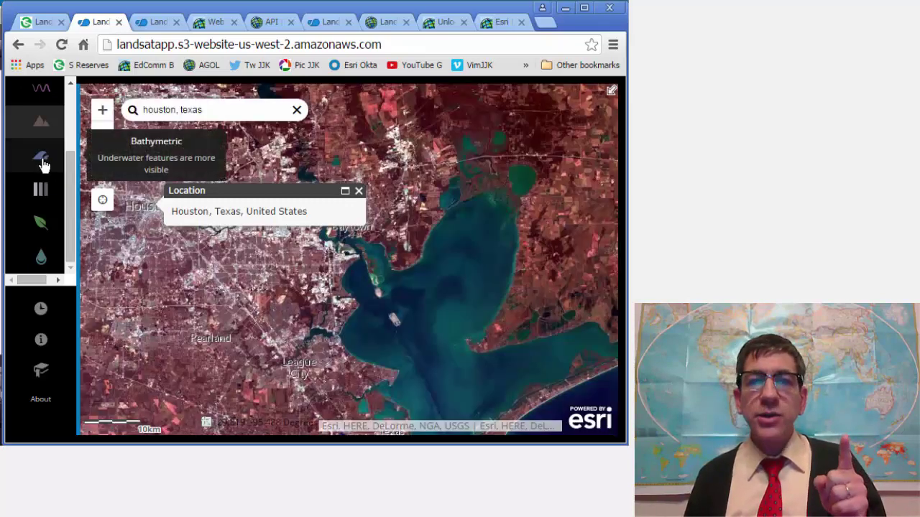
click(42, 161)
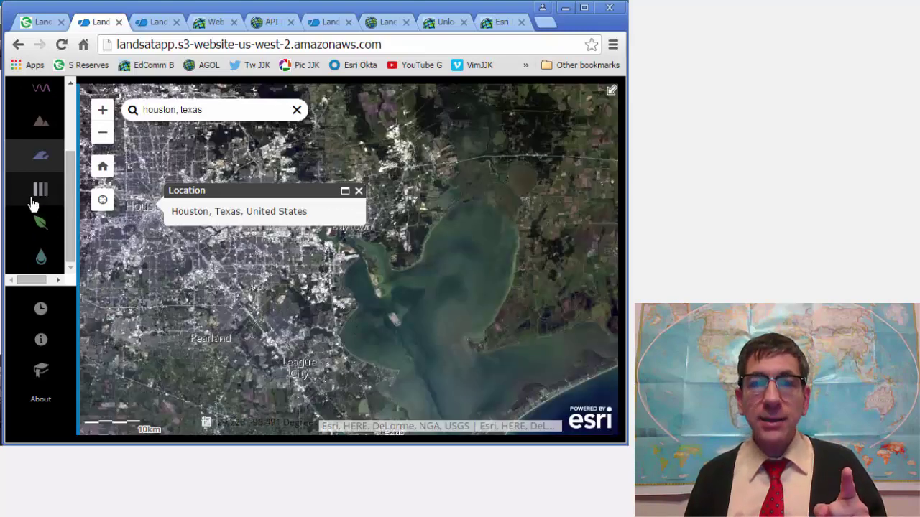
click(38, 194)
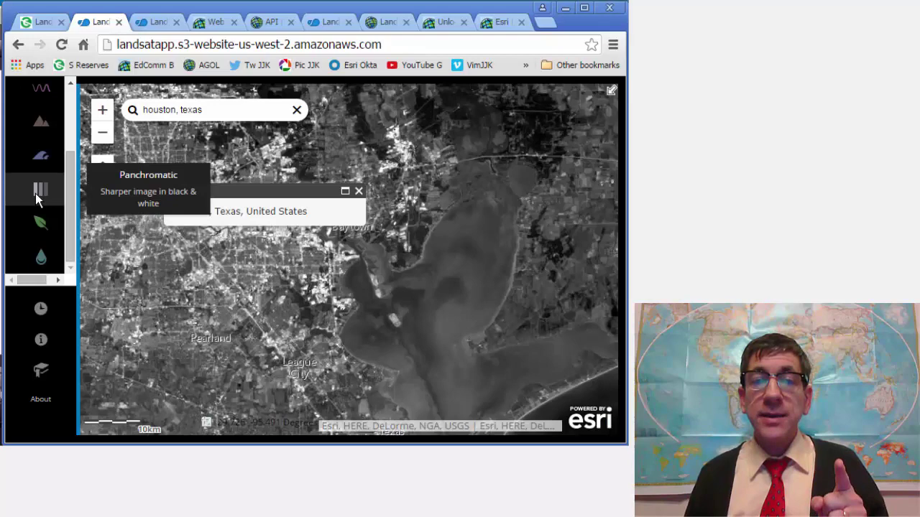
click(45, 226)
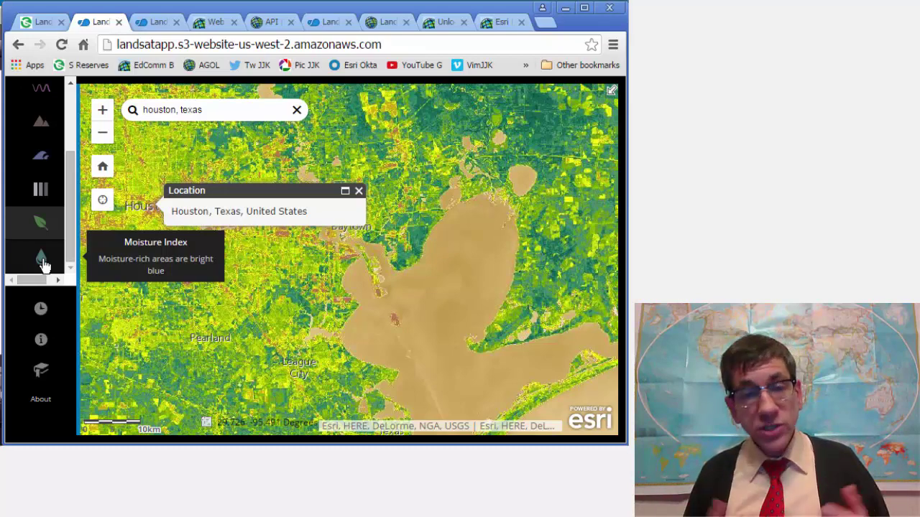
click(43, 265)
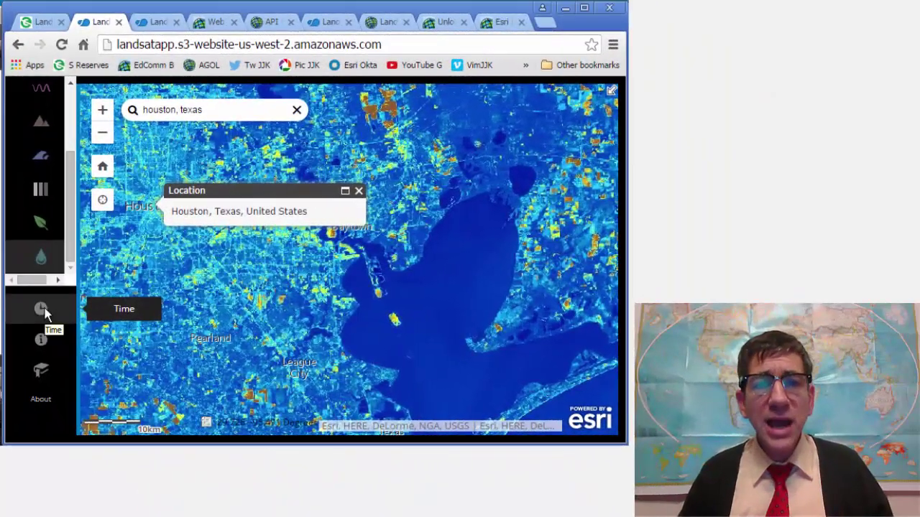
Step: Pick a point near Houston and set the Time Line to February 12, 2015
click(42, 309)
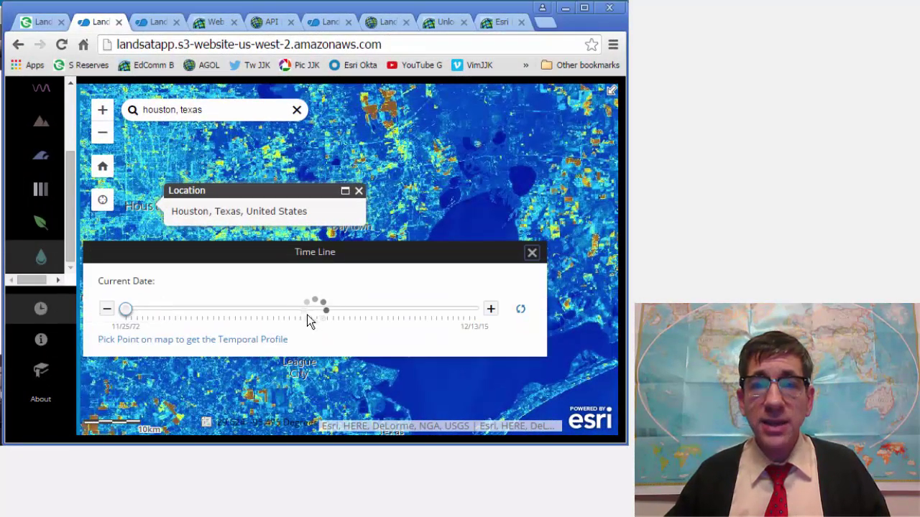
click(491, 311)
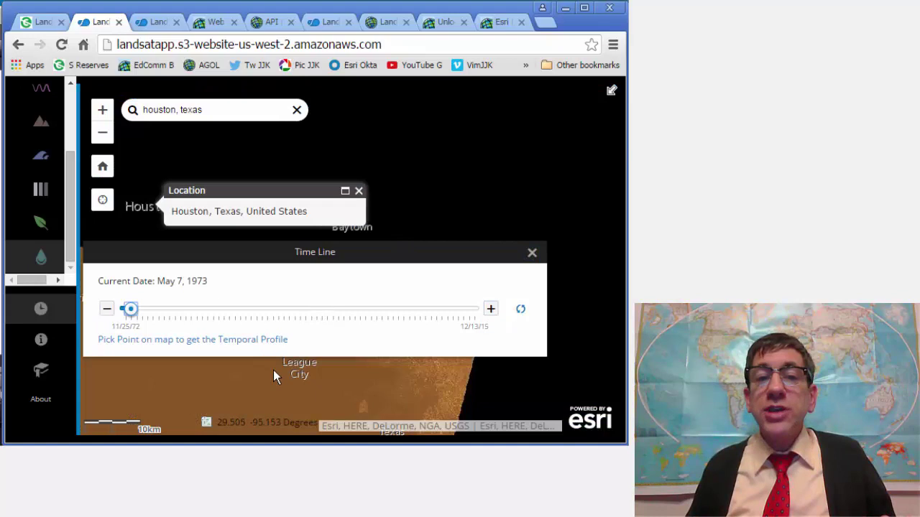
click(138, 229)
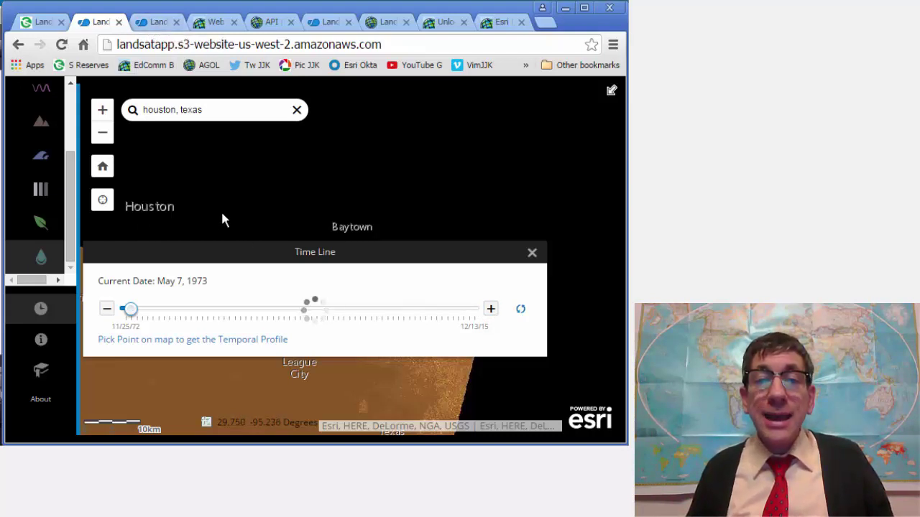
drag(141, 314, 262, 312)
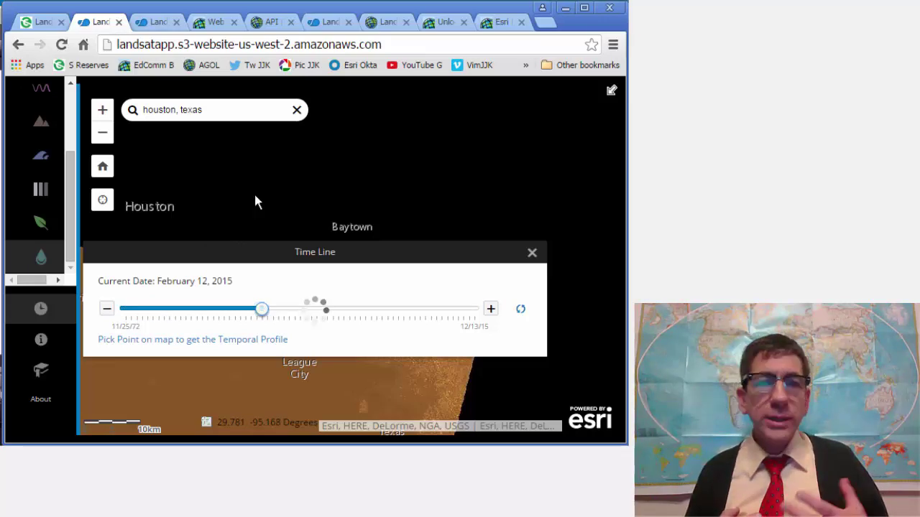
Step: In the other Landsat app view, jump to the Eye of the Sahara bookmark
click(157, 24)
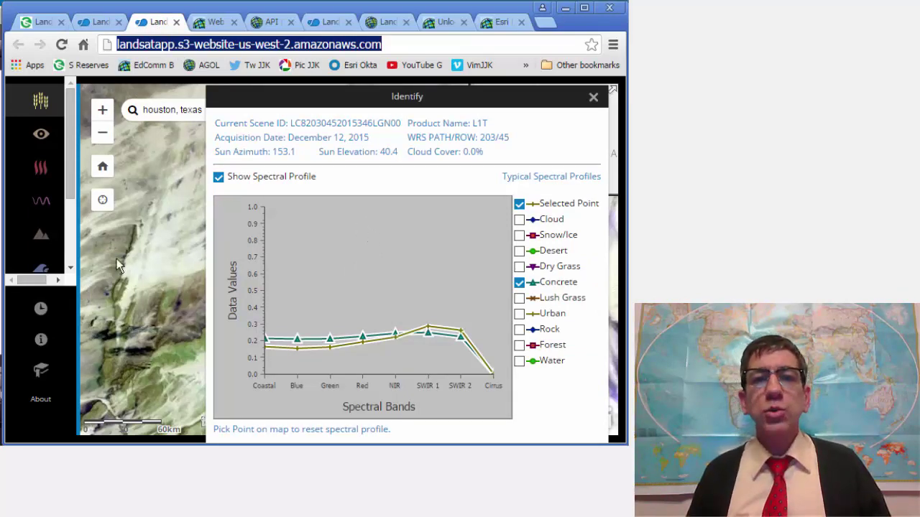
click(41, 373)
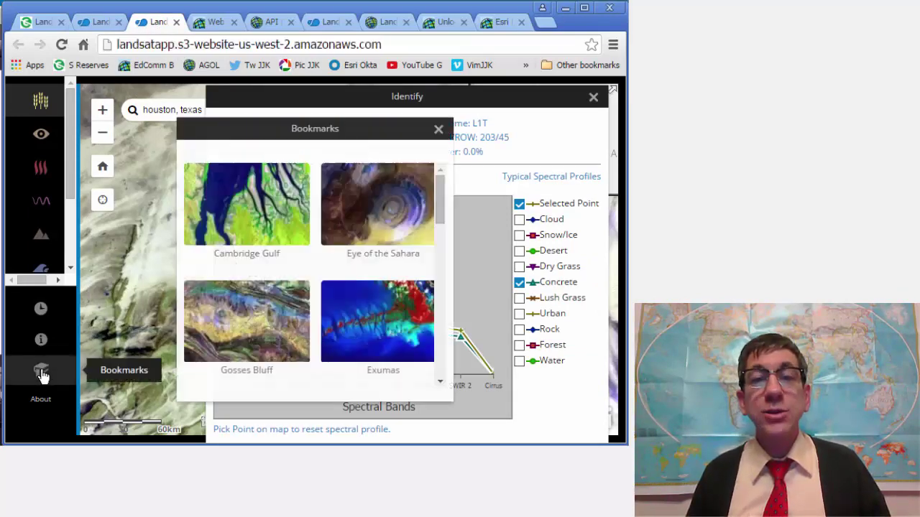
click(381, 237)
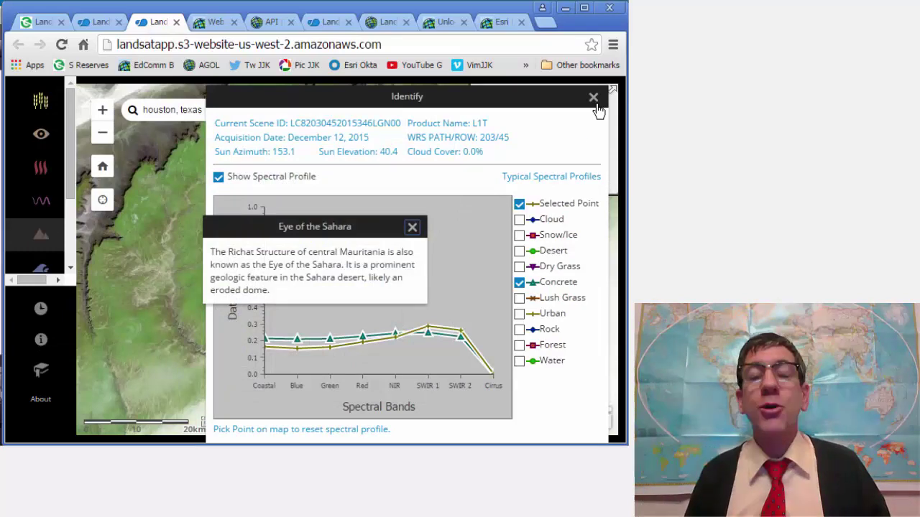
Step: Close the spectral profile panel and the Eye of the Sahara popup, then show the Web AppBuilder page
click(596, 100)
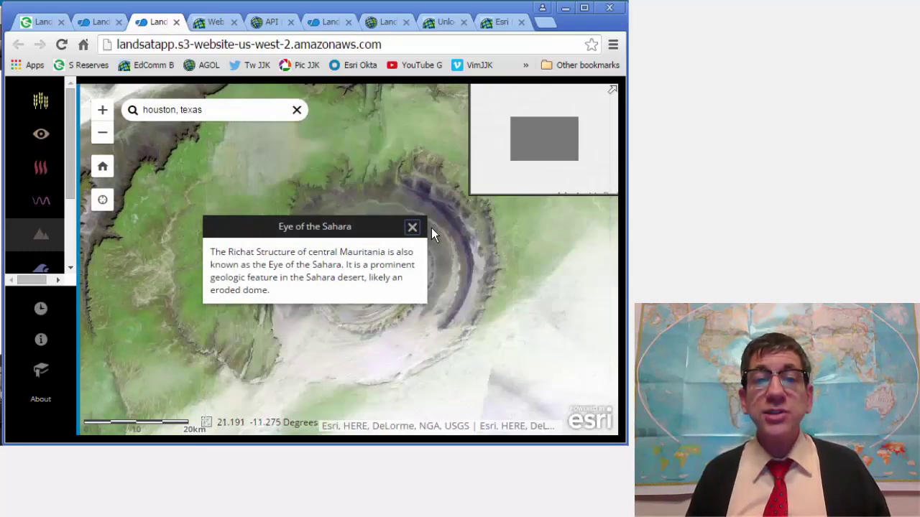
click(412, 227)
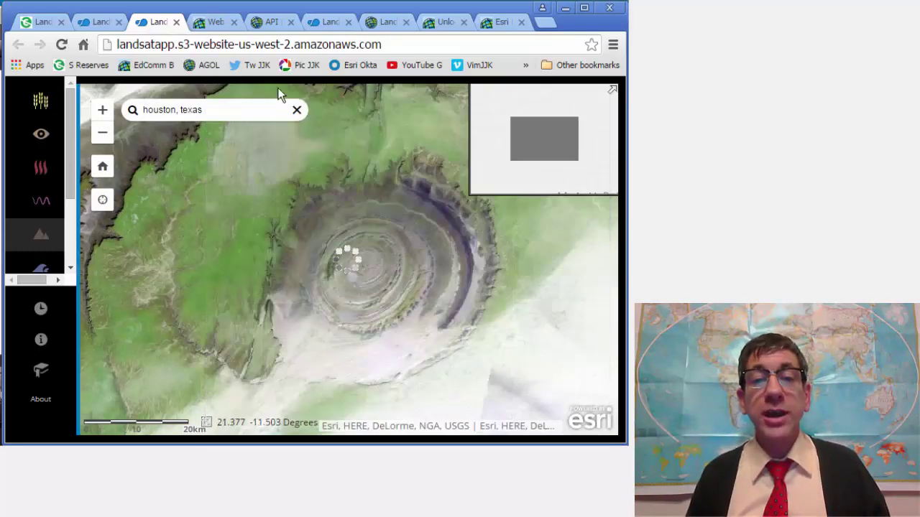
click(213, 22)
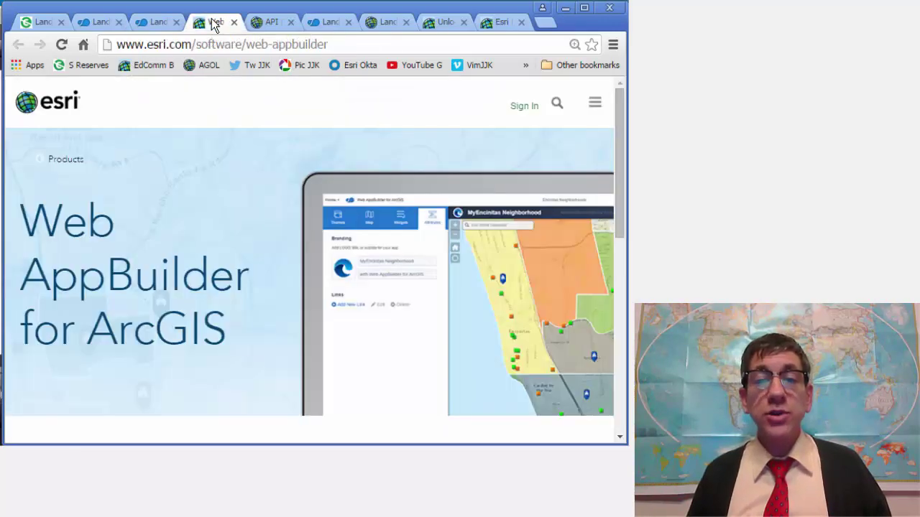
Step: Scroll the Web AppBuilder for ArcGIS description, then view the ArcGIS API for JavaScript reference overview
drag(619, 183, 626, 325)
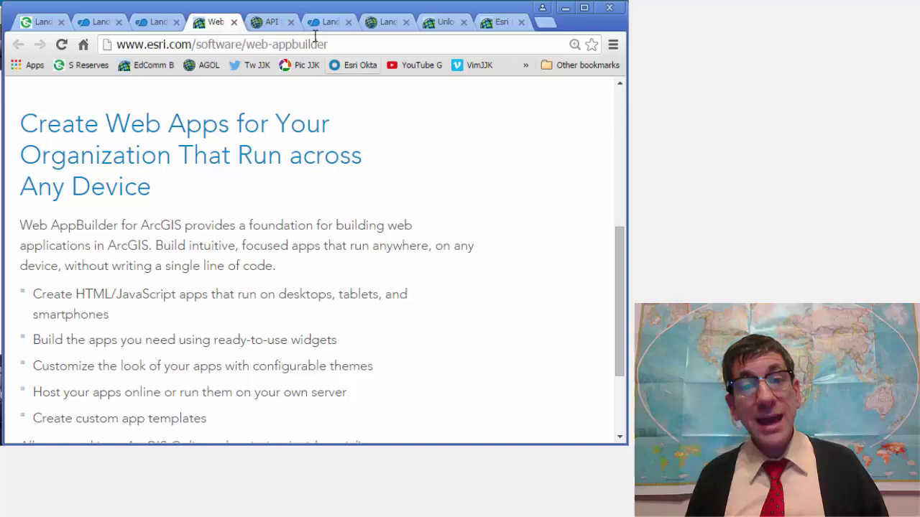
click(272, 22)
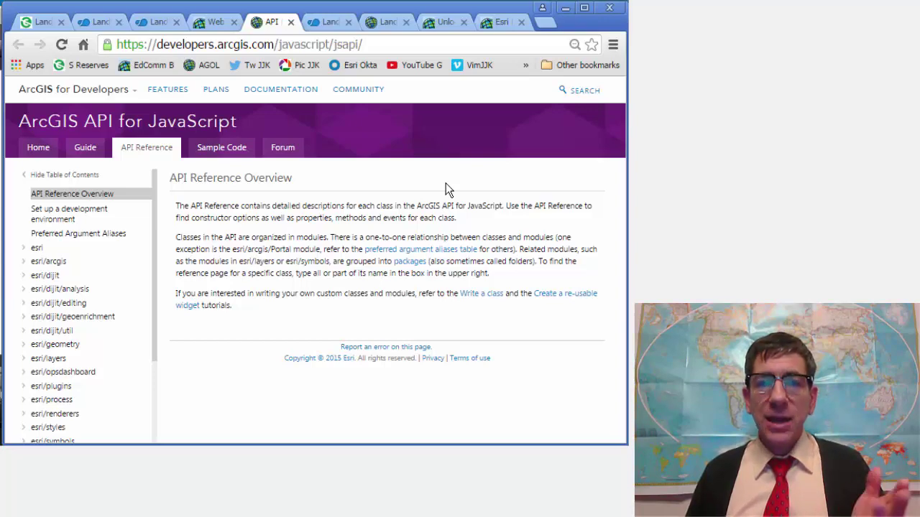
Step: Show the Landsat on AWS group and scroll its Multispectral, Panchromatic and Pansharpened Landsat content
click(332, 24)
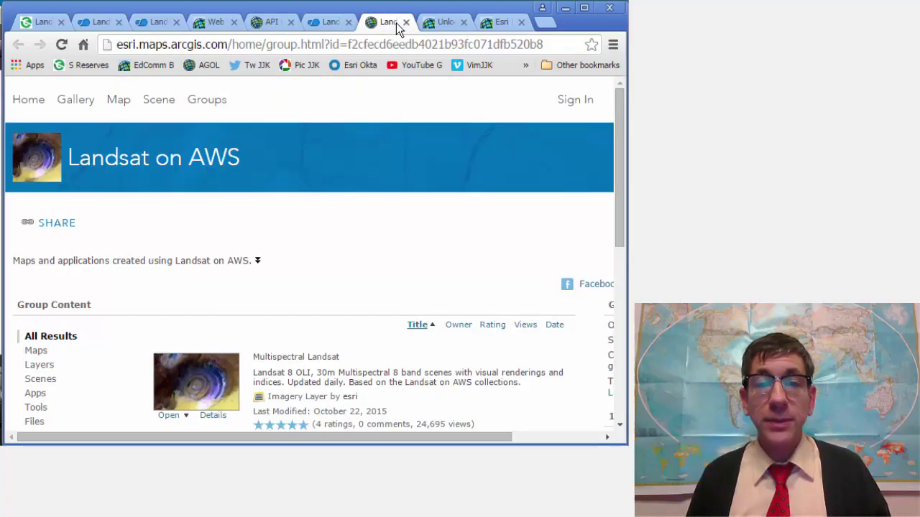
mouse_move(619, 144)
mouse_down()
mouse_move(622, 312)
mouse_move(621, 162)
mouse_up()
scroll(315, 259, up, 2)
scroll(314, 259, down, 3)
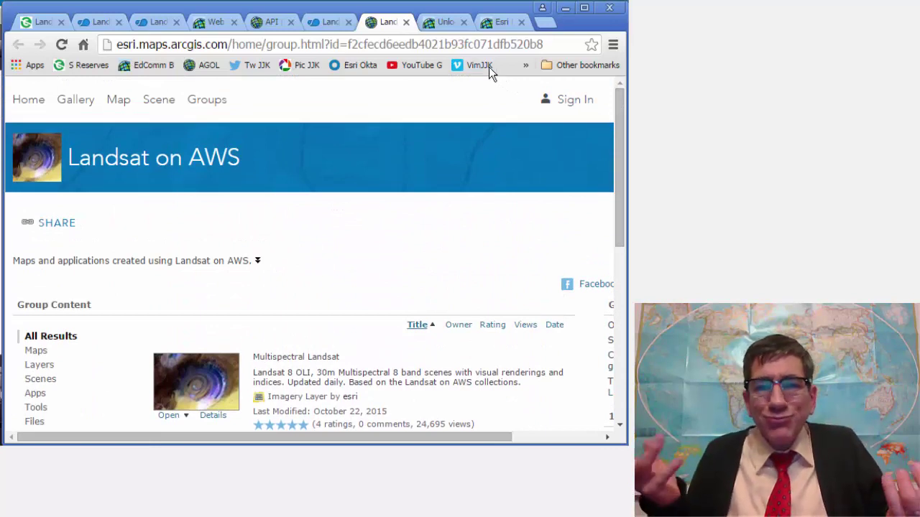
Step: Show Esri's Unlock Earth's Secrets Landsat page and scroll through its sections
click(451, 22)
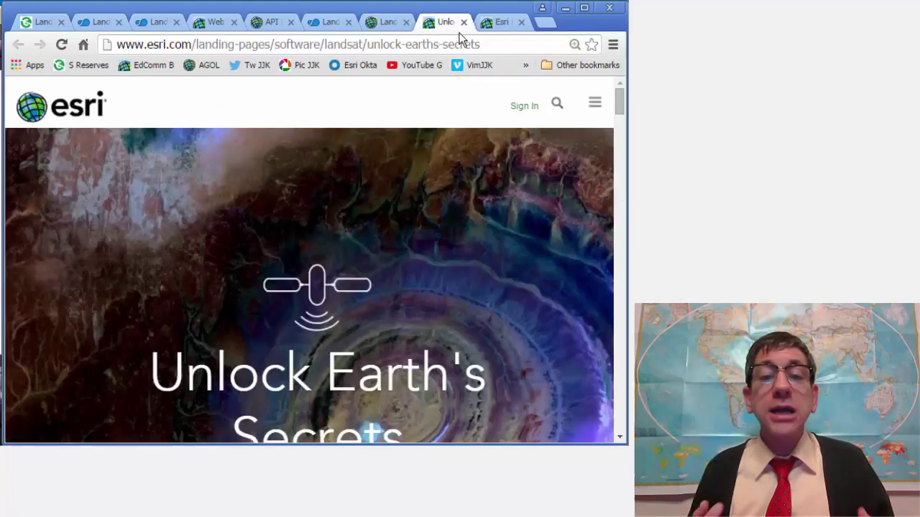
scroll(622, 115, down, 2)
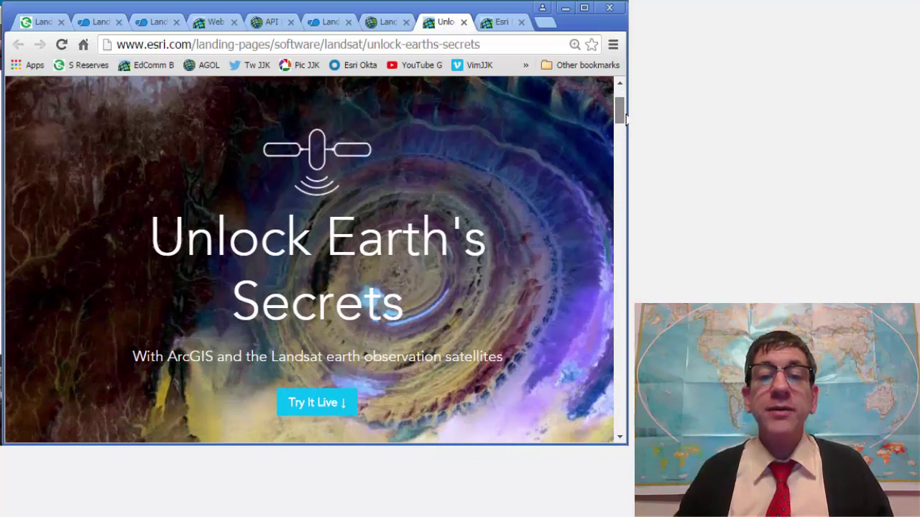
mouse_move(625, 121)
mouse_down()
mouse_move(624, 322)
mouse_move(625, 109)
mouse_move(624, 122)
mouse_up()
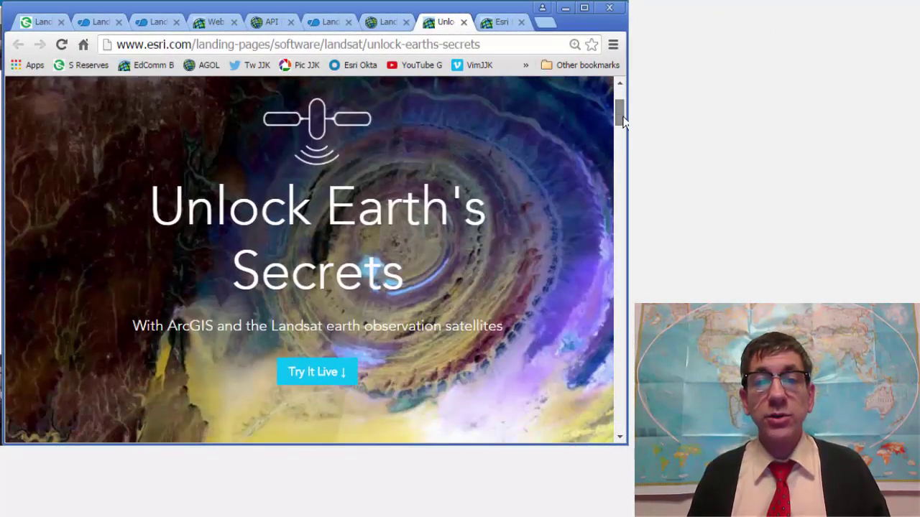
Step: Show the Making Spatial Decisions Using GIS and Remote Sensing workbook page and enlarge its cover
click(499, 25)
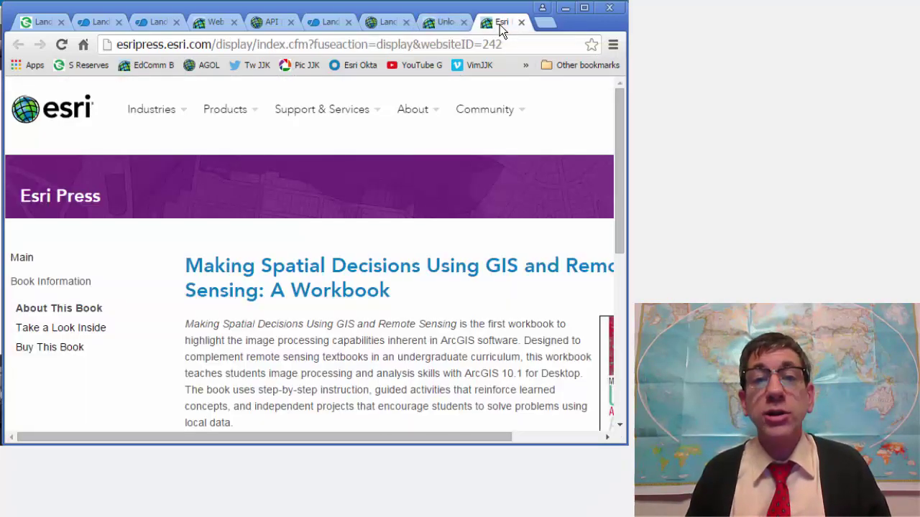
drag(618, 119, 623, 195)
drag(433, 437, 523, 437)
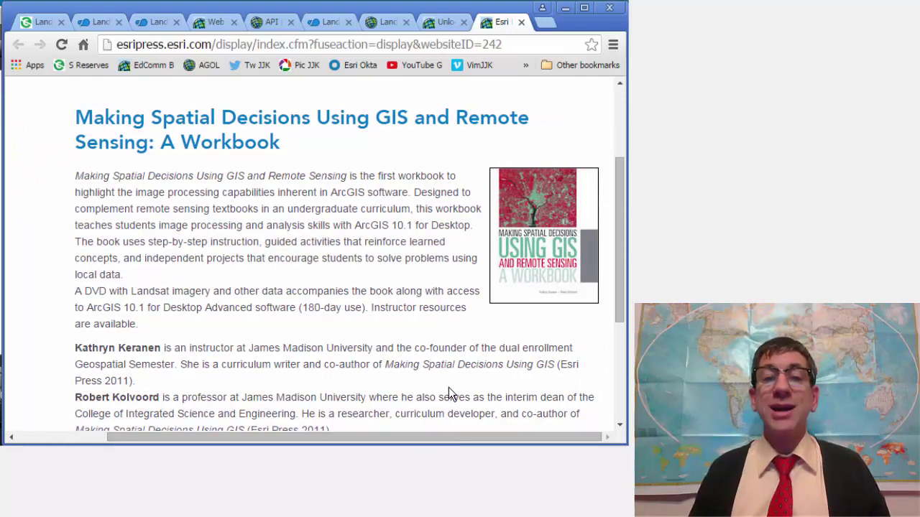
drag(621, 231, 621, 246)
click(566, 228)
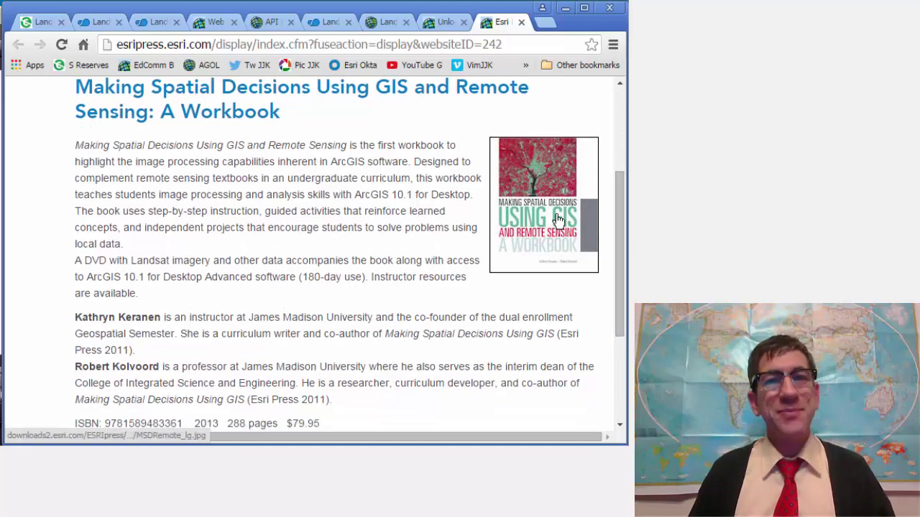